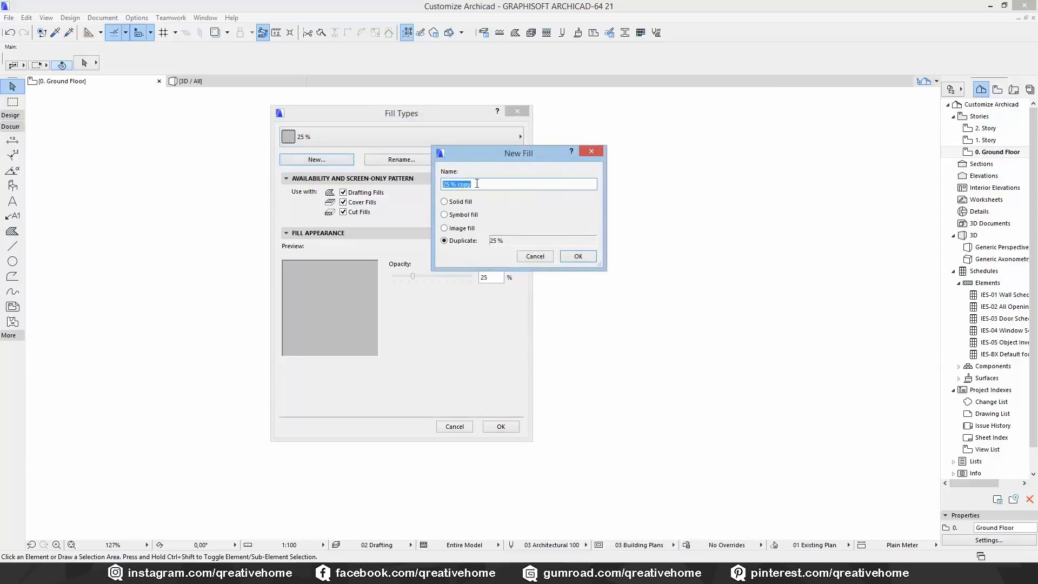
# Step: Create a new solid fill type named '66%'
pyautogui.write('66%')
pyautogui.click(456, 206)
pyautogui.click(578, 255)
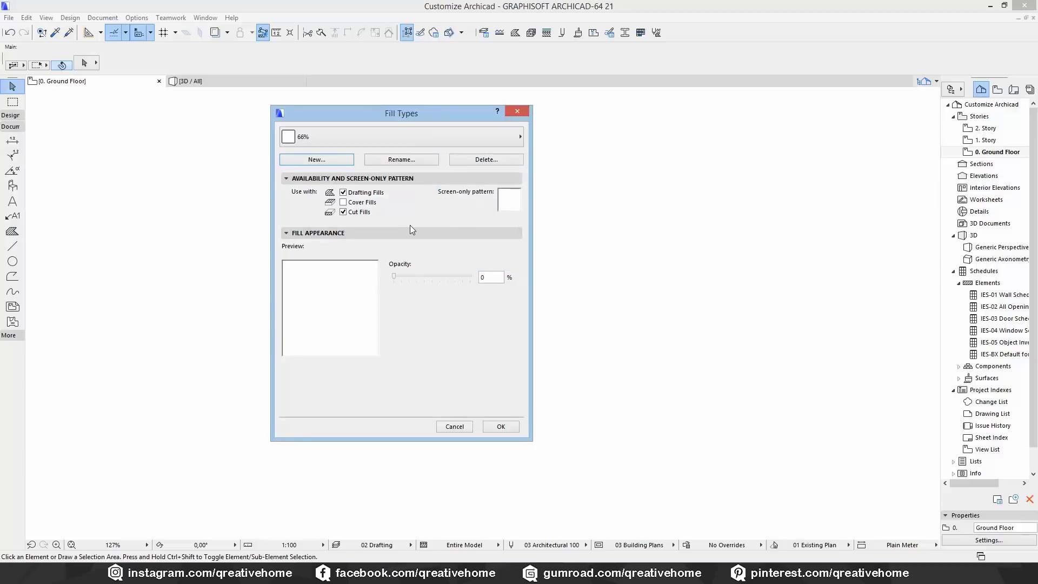
# Step: Set its opacity to 66 and make it available for drafting and cover fills, not cut fills
pyautogui.click(499, 276)
pyautogui.write('66')
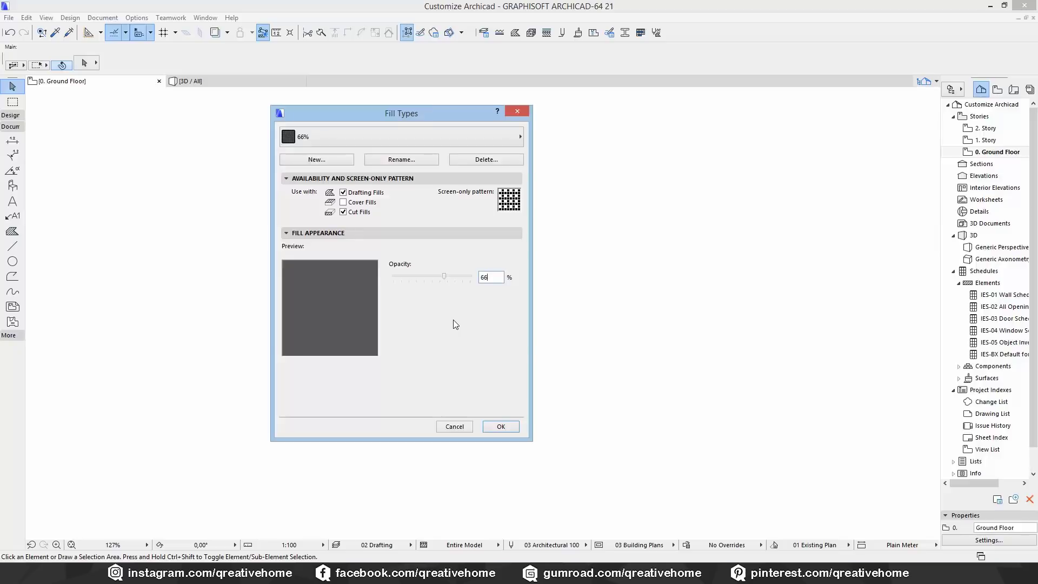
pyautogui.click(344, 203)
pyautogui.click(344, 193)
pyautogui.click(344, 212)
pyautogui.click(344, 193)
# Step: Toggle cells in the 66% fill's screen-only pattern grid
pyautogui.click(512, 199)
pyautogui.click(502, 209)
pyautogui.click(510, 204)
pyautogui.click(518, 205)
pyautogui.click(514, 196)
pyautogui.click(511, 208)
# Step: Reset the 66% fill's opacity to 66, then switch to the Batt Insulation fill
pyautogui.click(490, 140)
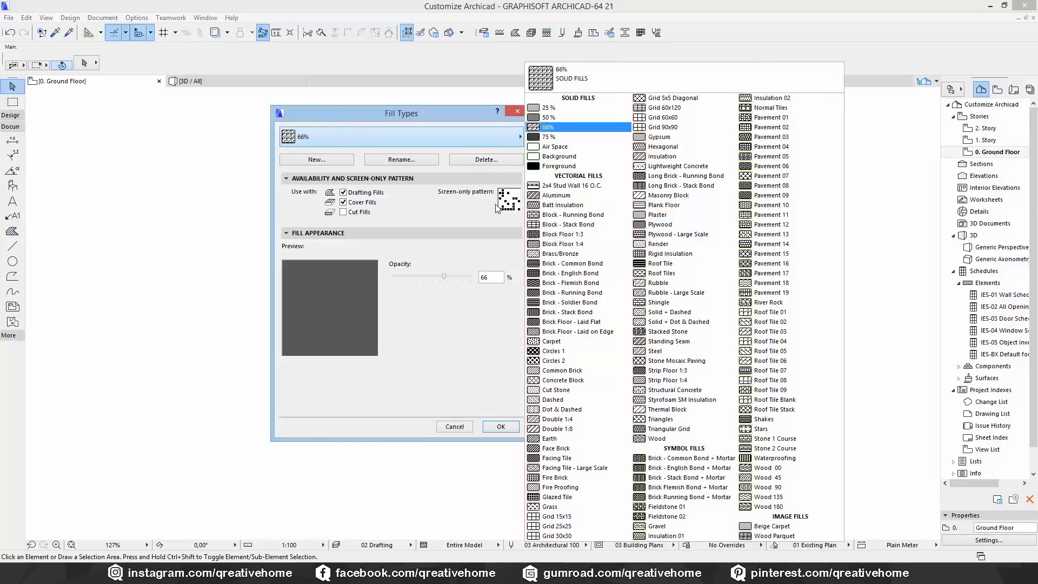
pyautogui.click(478, 202)
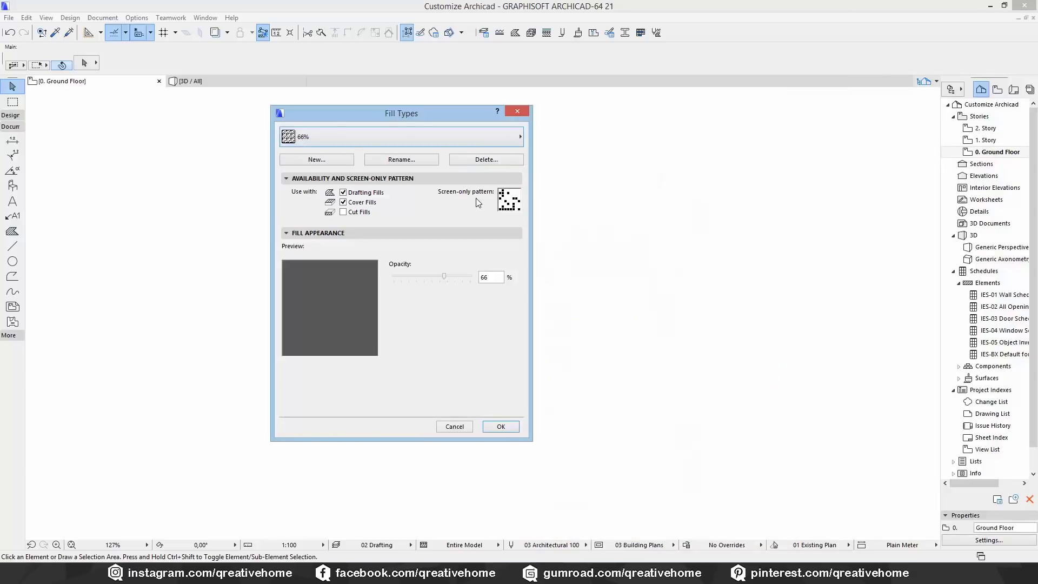
pyautogui.moveTo(444, 274); pyautogui.dragTo(445, 274)
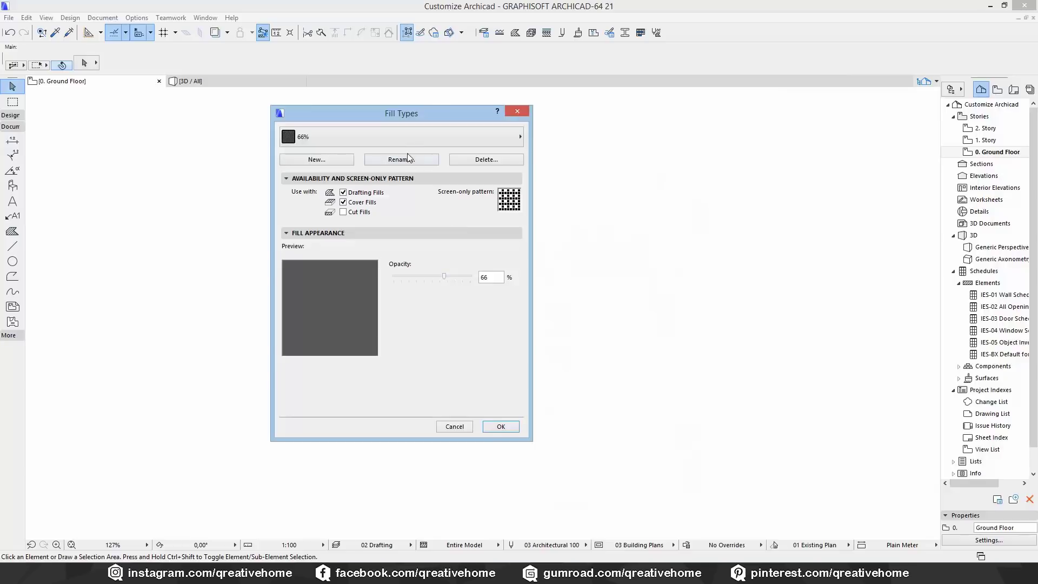
pyautogui.click(402, 136)
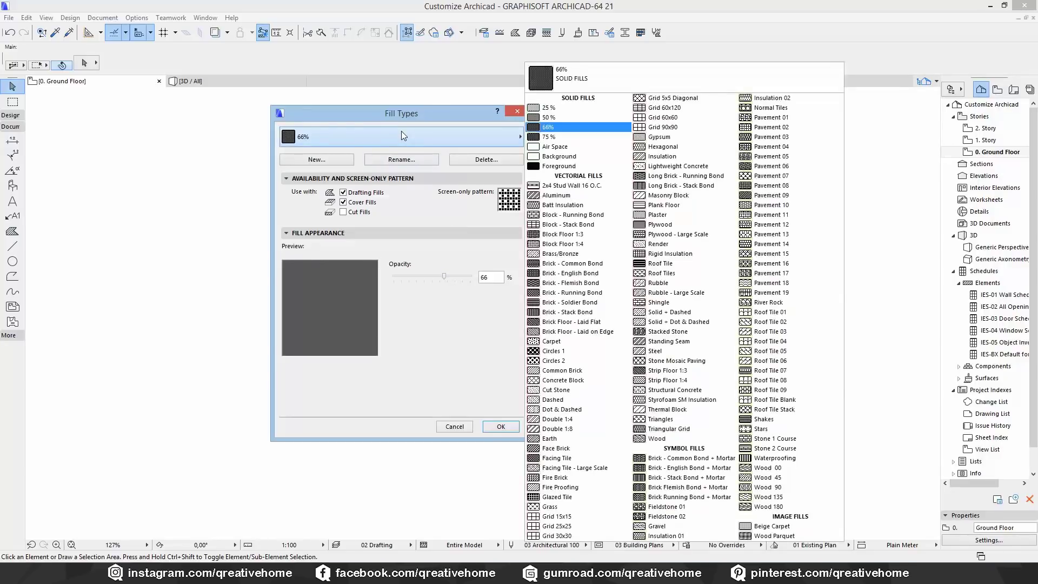
pyautogui.click(569, 210)
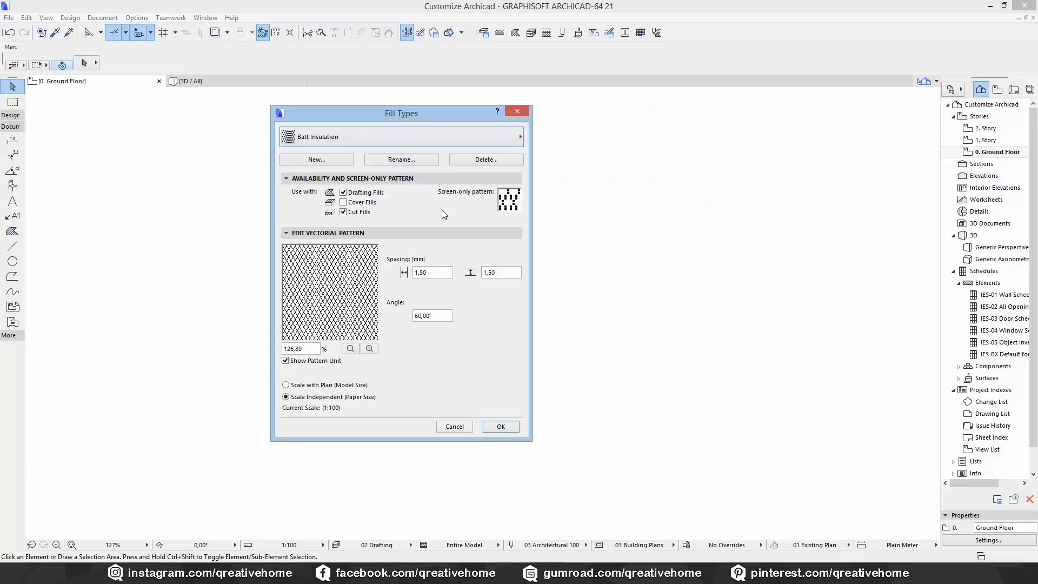
# Step: Switch to the Brick - Common Bond + Mortar fill and enlarge its preview
pyautogui.click(392, 142)
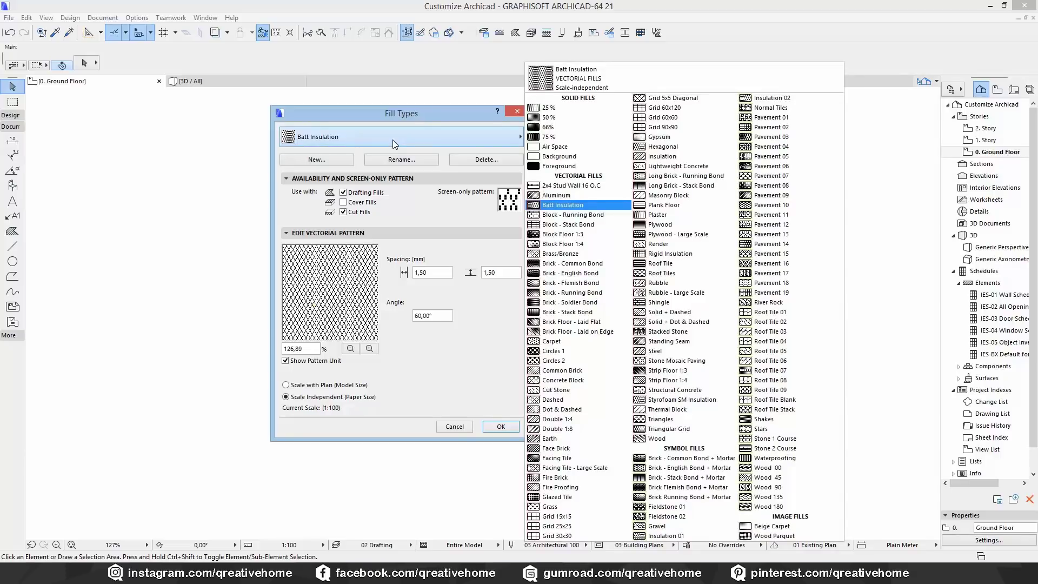
pyautogui.click(674, 460)
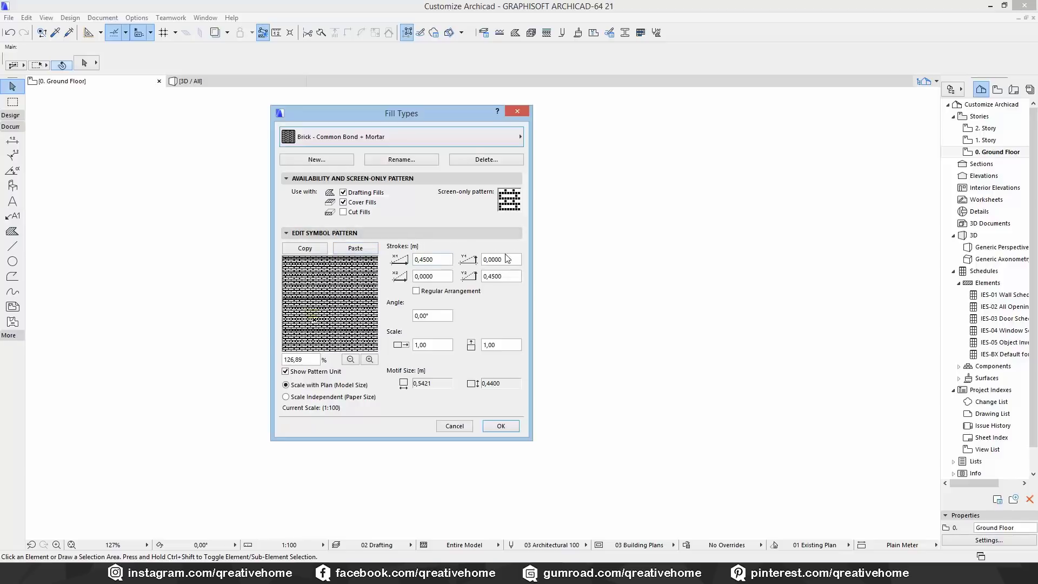
pyautogui.click(369, 359)
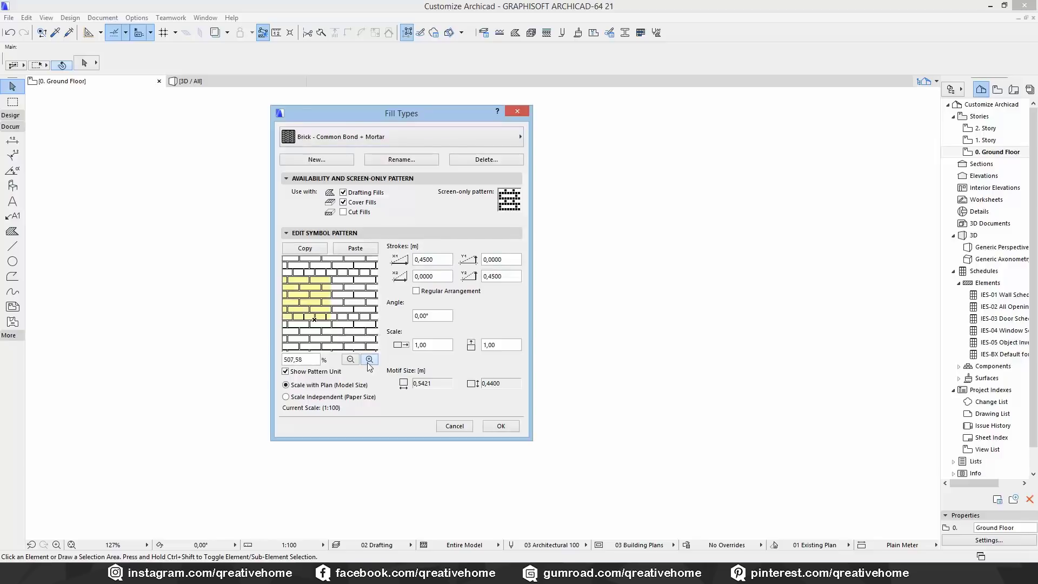
# Step: Set the brick fill's X1 and Y2 stroke offsets to 1
pyautogui.moveTo(443, 259); pyautogui.dragTo(401, 264)
pyautogui.write('1')
pyautogui.press('Tab')
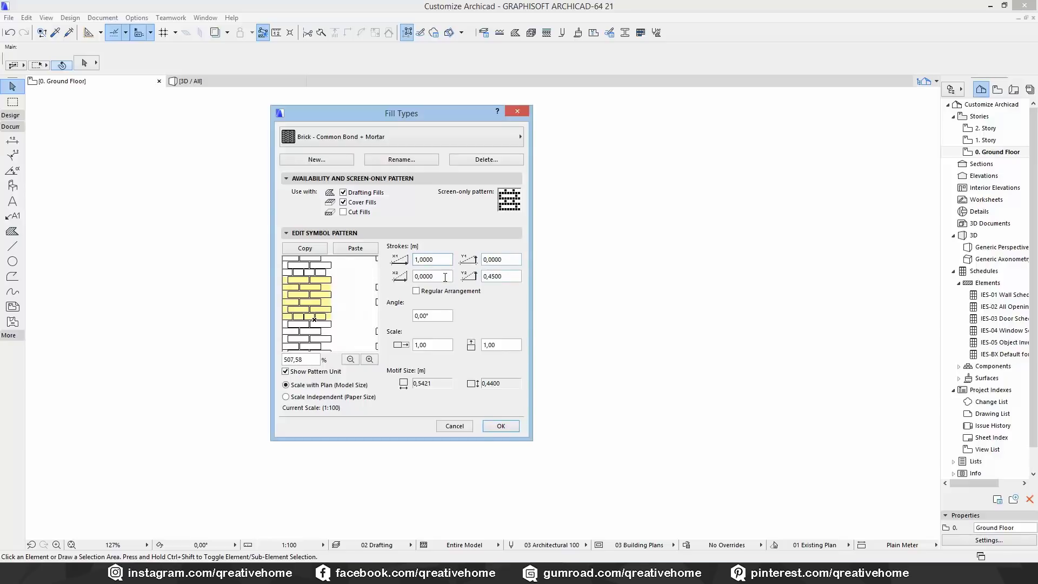
pyautogui.click(351, 360)
pyautogui.click(351, 360)
pyautogui.doubleClick(503, 276)
pyautogui.write('1')
pyautogui.click(504, 259)
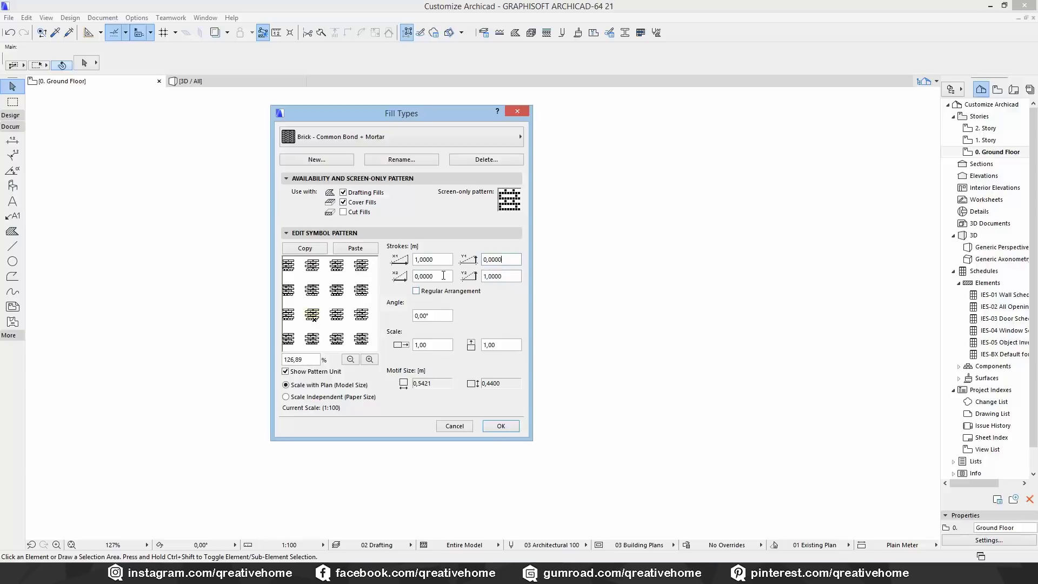
# Step: Set the brick fill's X2 and Y1 stroke offsets to 0,2
pyautogui.doubleClick(424, 275)
pyautogui.write('0,2')
pyautogui.hotkey('shift', 'Tab')
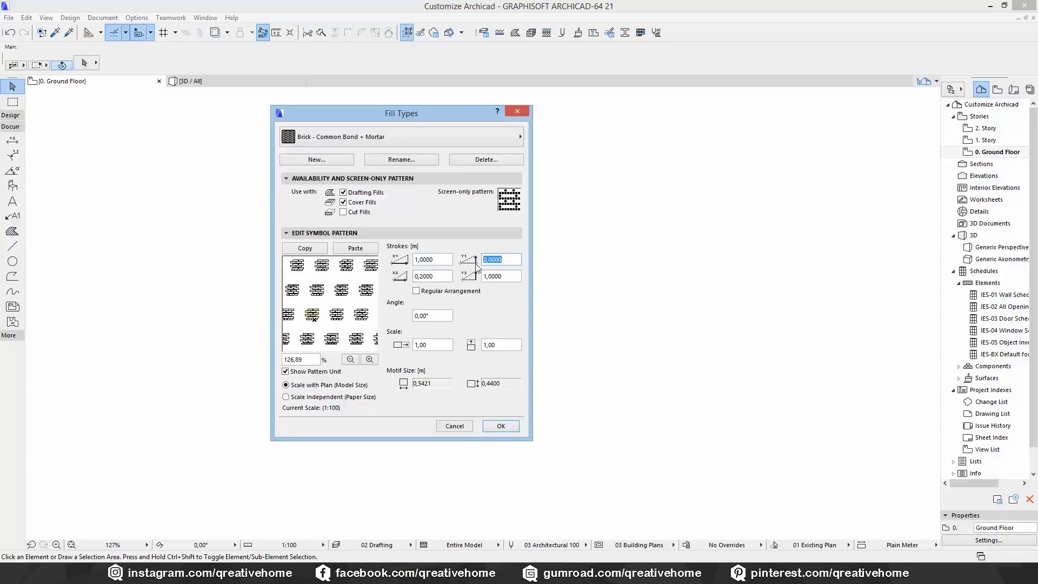
pyautogui.write('0,2')
pyautogui.click(505, 276)
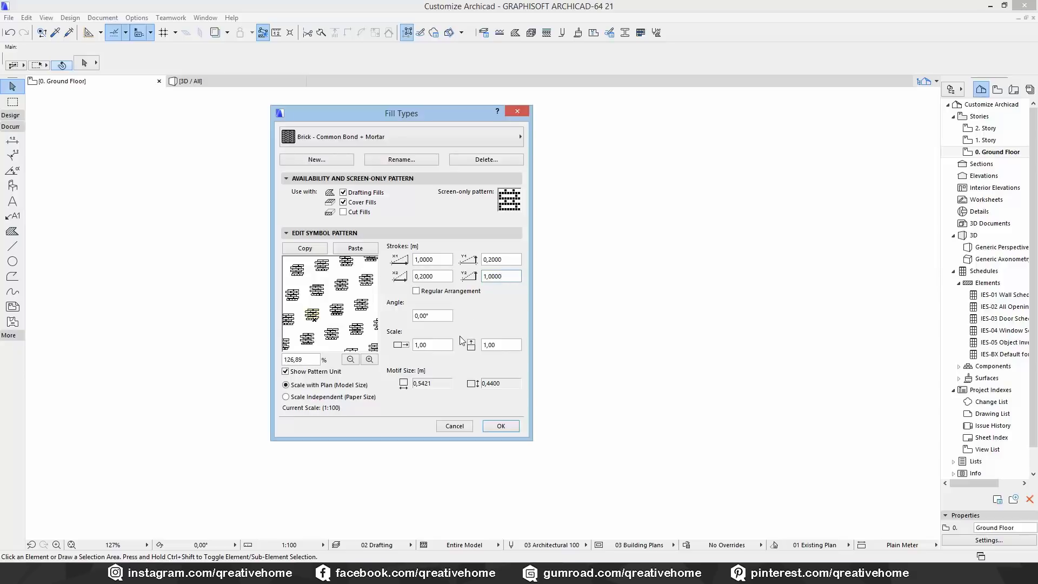
# Step: Give the brick pattern a 45° angle with scale X 2,00 and scale Y 0,10
pyautogui.click(439, 318)
pyautogui.write('45')
pyautogui.press('Return')
pyautogui.moveTo(435, 344); pyautogui.dragTo(402, 345)
pyautogui.press('Return')
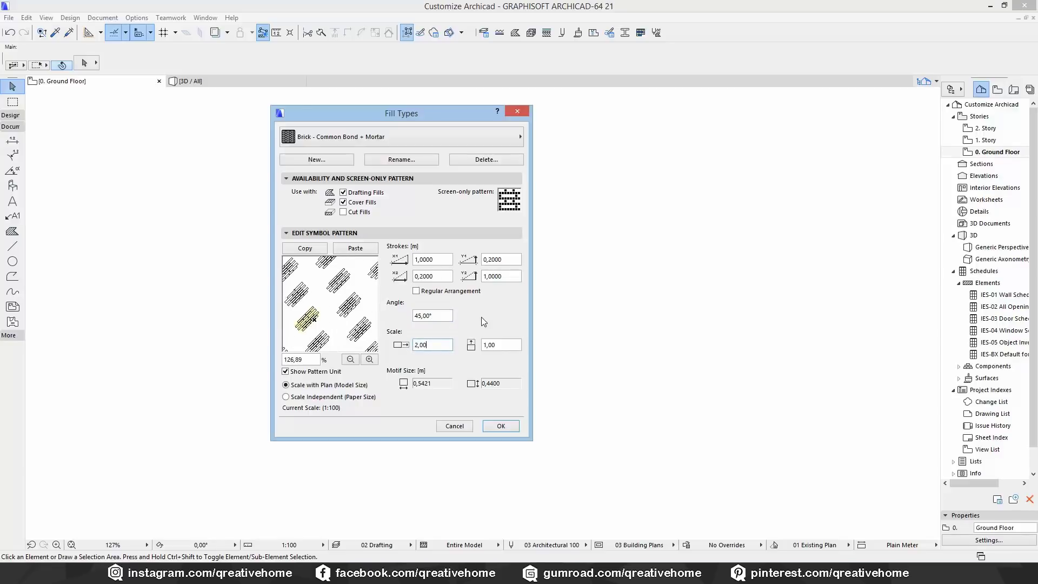
pyautogui.moveTo(506, 344); pyautogui.dragTo(483, 345)
pyautogui.write('0,10')
pyautogui.press('Return')
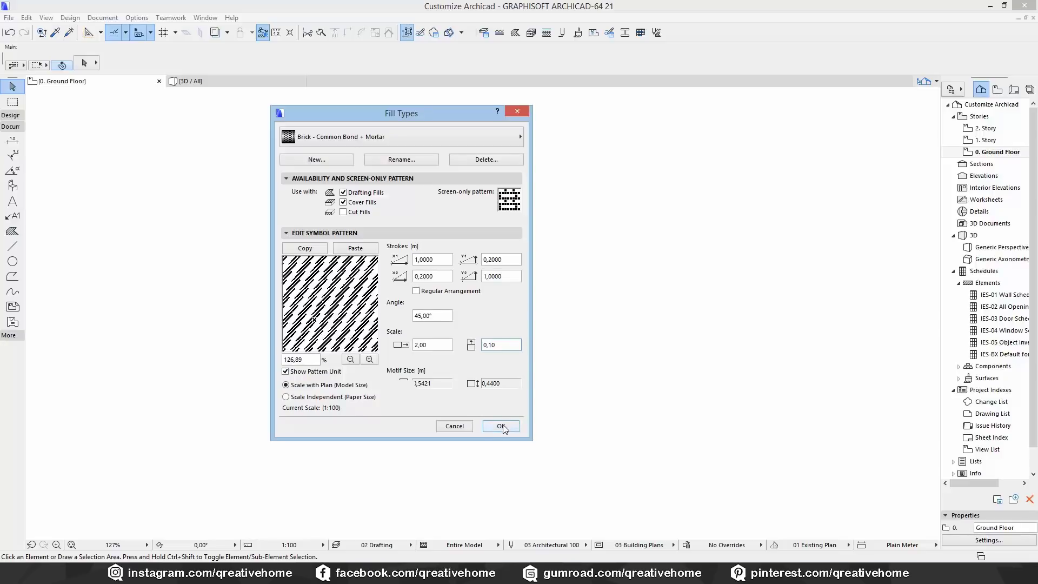
# Step: Close the fill settings and select all the hexagon pattern lines on the plan
pyautogui.click(451, 430)
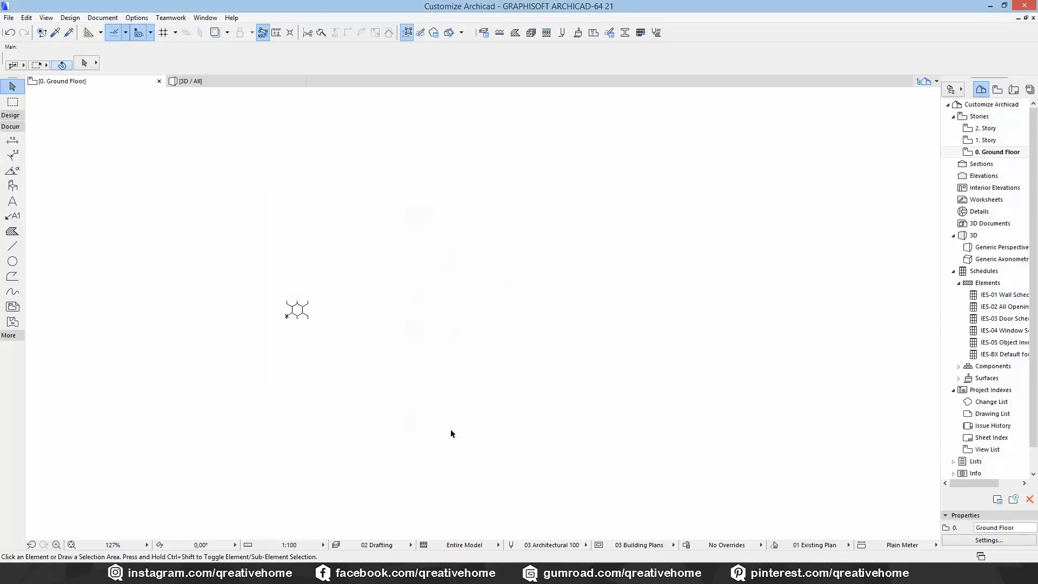
pyautogui.scroll(10, 275, 294)
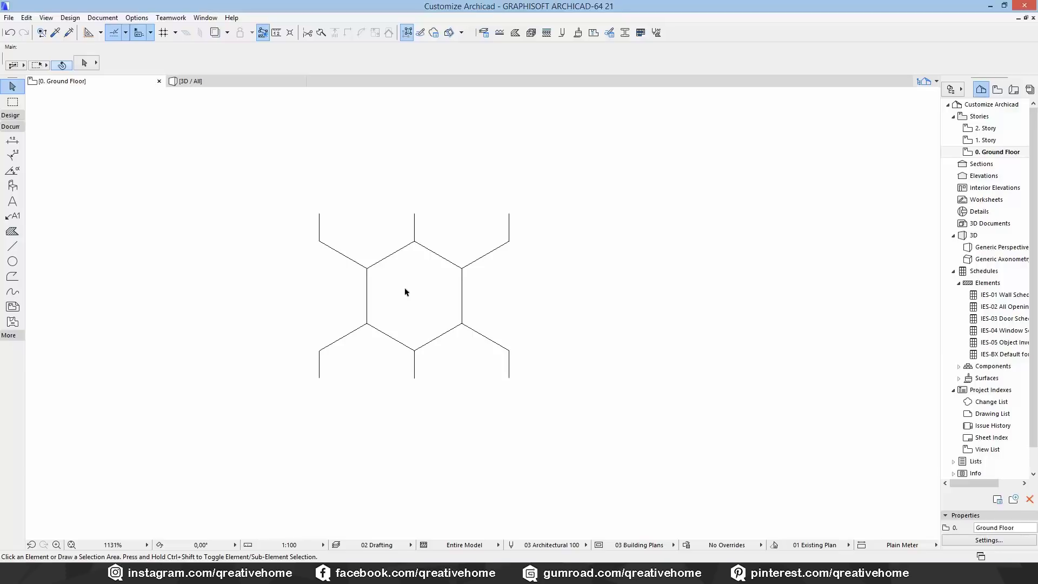
pyautogui.moveTo(221, 131); pyautogui.dragTo(642, 488)
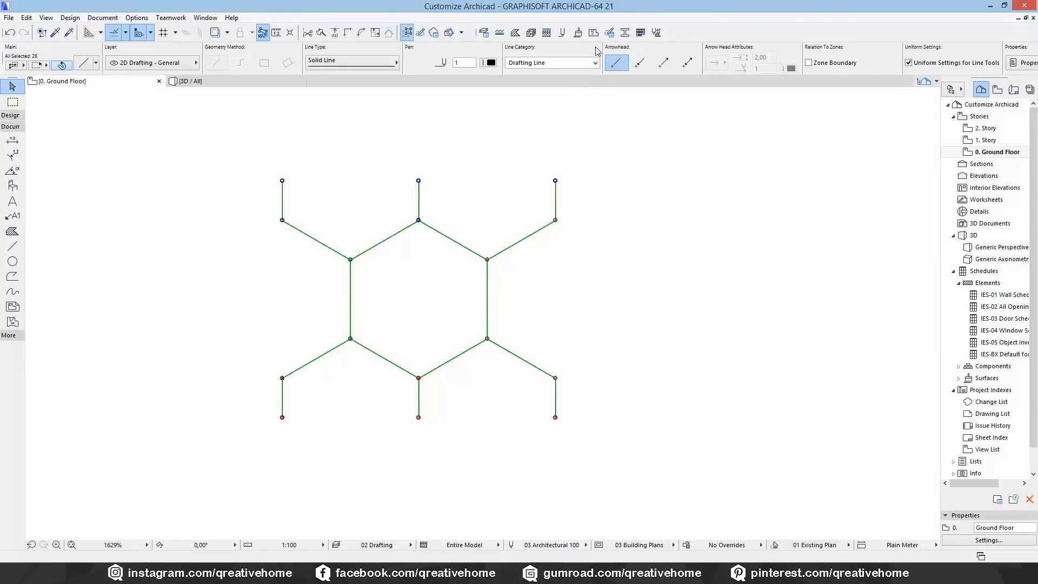
# Step: Create a new symbol fill type named 'Hexagons'
pyautogui.click(515, 34)
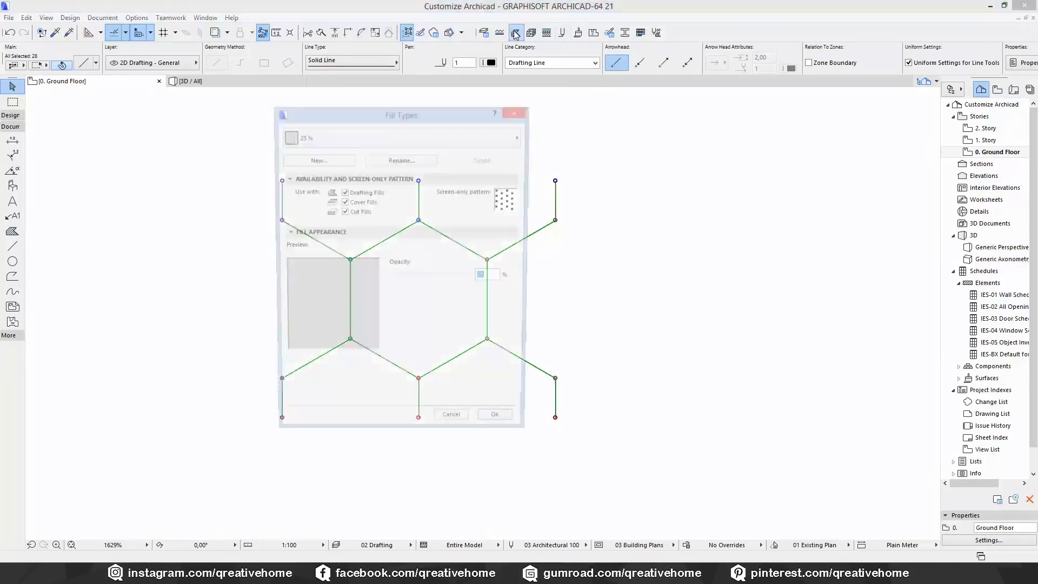
pyautogui.click(326, 161)
pyautogui.click(468, 215)
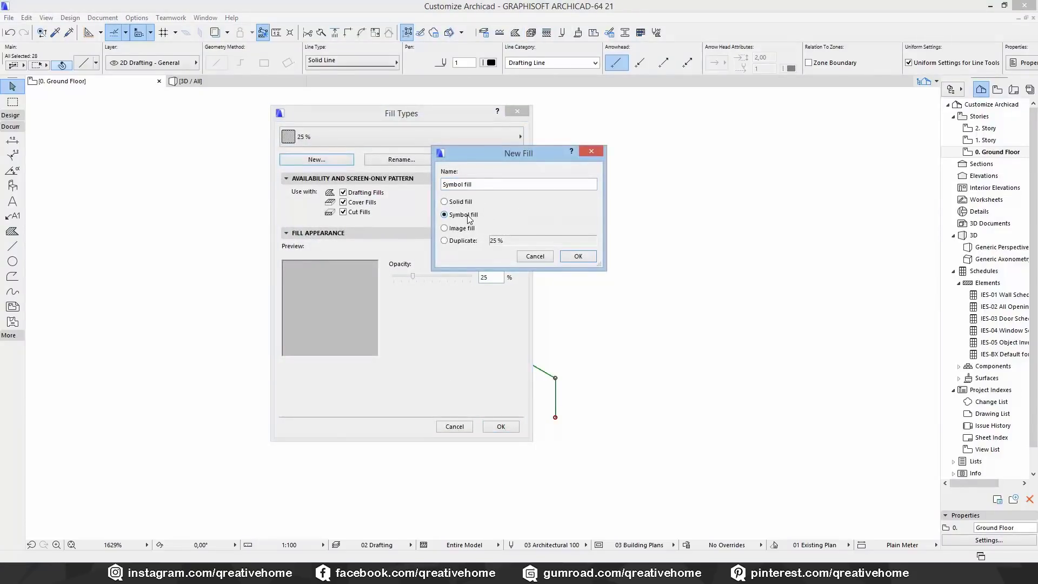
pyautogui.write('Hexagons')
pyautogui.click(576, 257)
# Step: Paste the hexagon lines into the Hexagons pattern, check the tiling, and accept
pyautogui.click(354, 248)
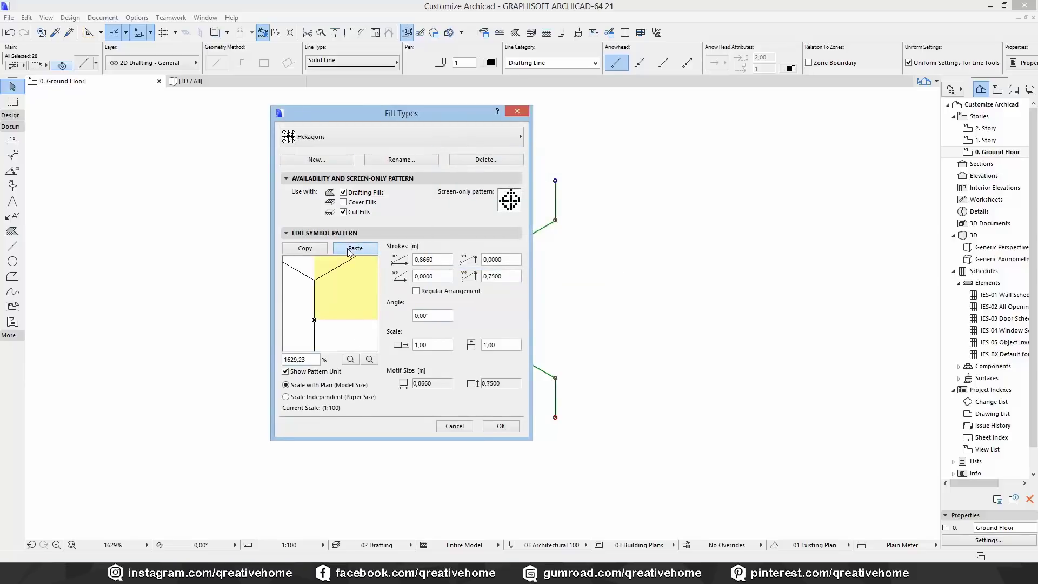
pyautogui.click(351, 360)
pyautogui.click(351, 359)
pyautogui.click(352, 360)
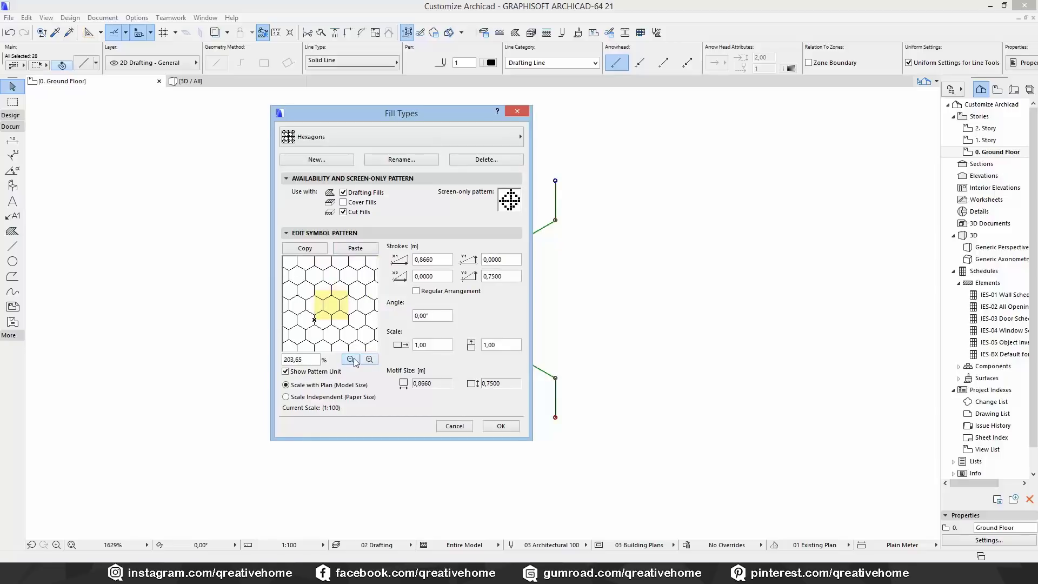
pyautogui.click(351, 360)
pyautogui.click(502, 427)
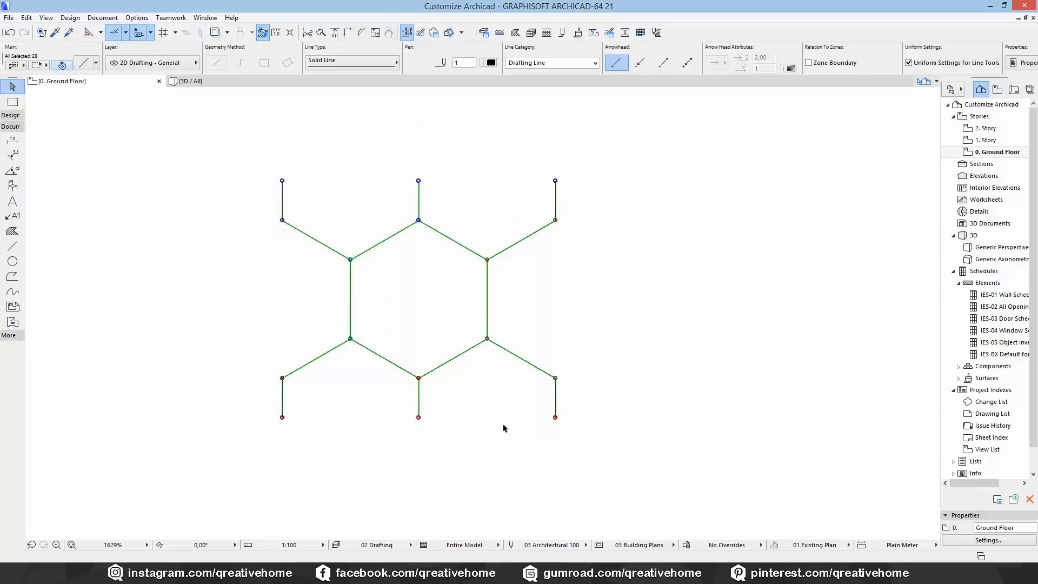
pyautogui.scroll(-5, 638, 378)
pyautogui.moveTo(669, 300); pyautogui.dragTo(350, 241, button='middle')
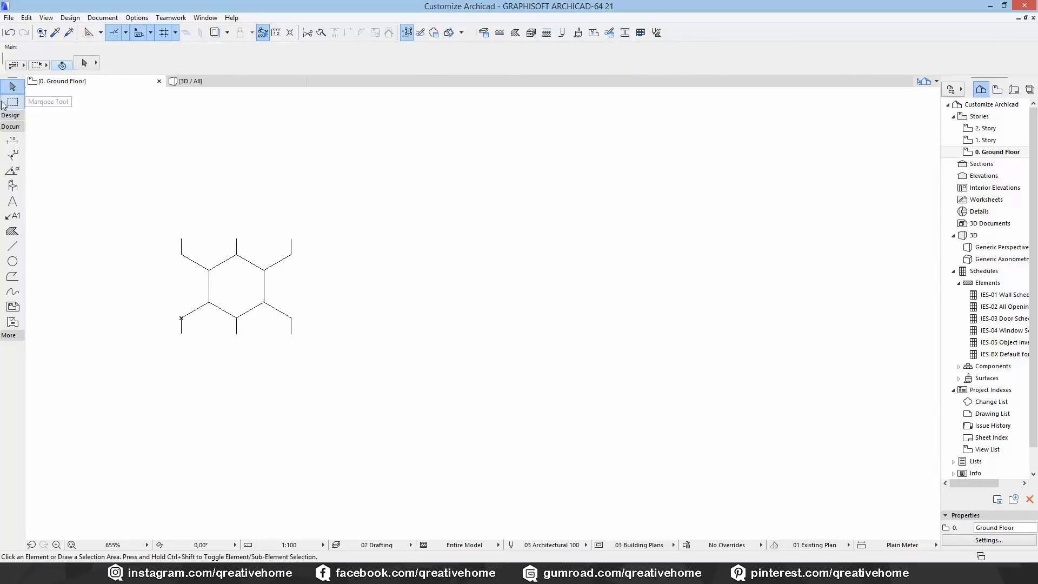
# Step: Select the Fill tool with the Hexagonal fill pattern
pyautogui.click(12, 231)
pyautogui.click(368, 63)
pyautogui.click(452, 336)
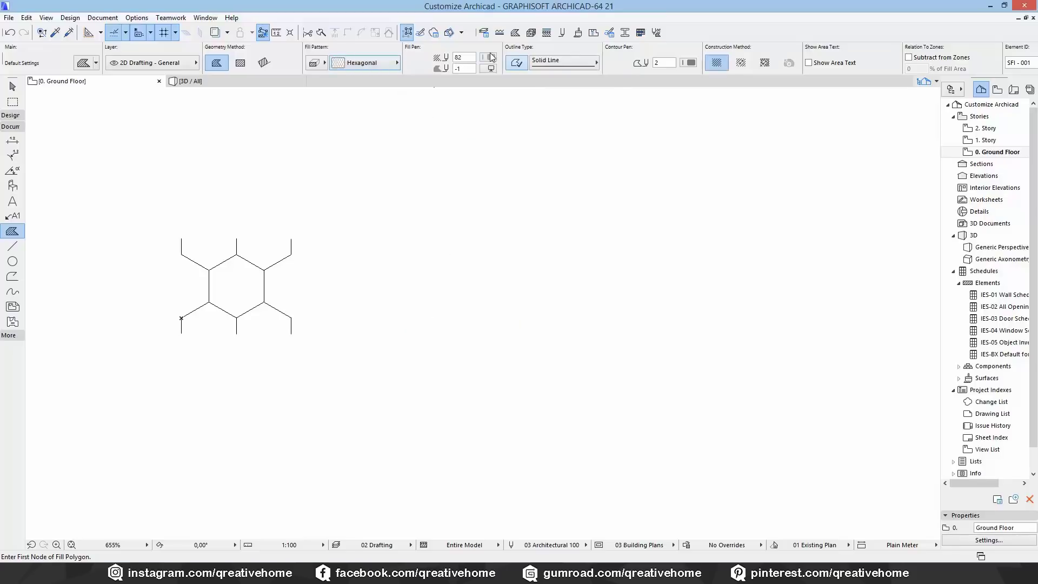
# Step: Draw a seven-corner hexagon-patterned fill polygon right of the hexagon lines
pyautogui.click(524, 168)
pyautogui.click(457, 227)
pyautogui.click(544, 425)
pyautogui.click(683, 470)
pyautogui.click(794, 358)
pyautogui.click(789, 248)
pyautogui.click(710, 181)
pyautogui.click(523, 170)
pyautogui.scroll(-4, 570, 172)
pyautogui.press('Escape')
pyautogui.moveTo(703, 185); pyautogui.dragTo(498, 315, button='middle')
pyautogui.scroll(4, 498, 315)
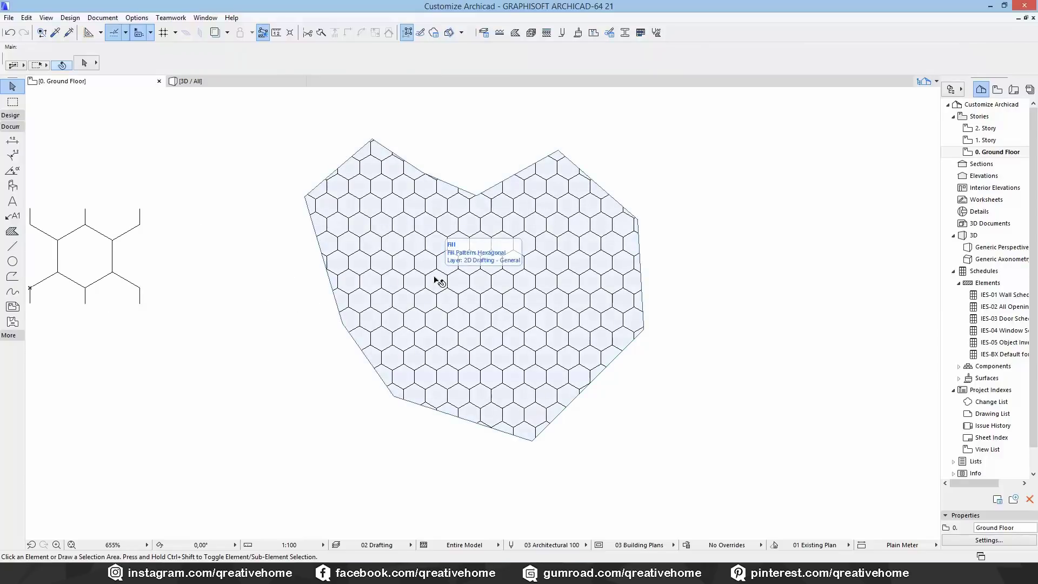
pyautogui.click(513, 34)
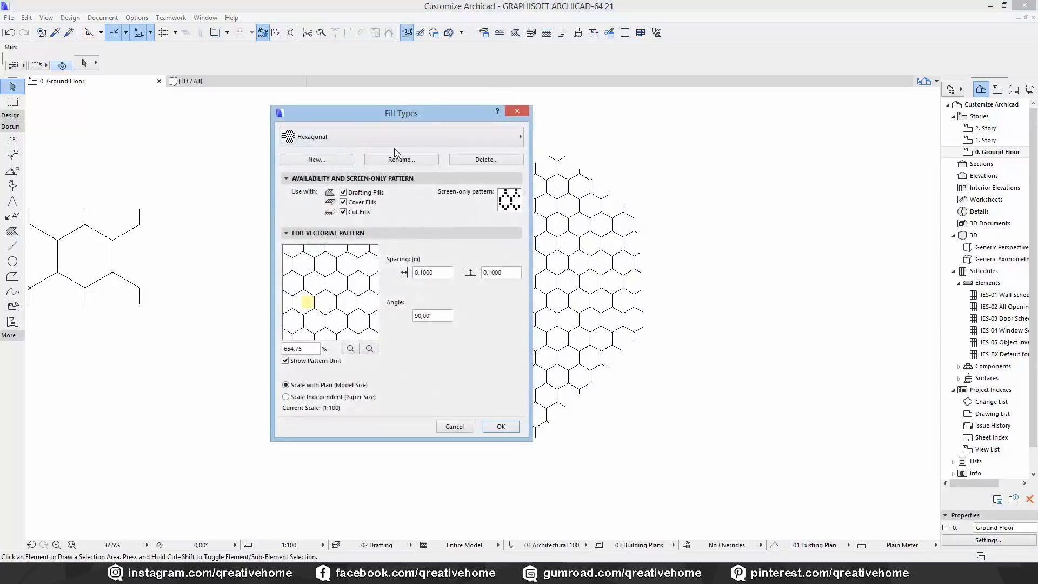
# Step: Keep Hexagonal selected and create a new image fill type
pyautogui.click(394, 141)
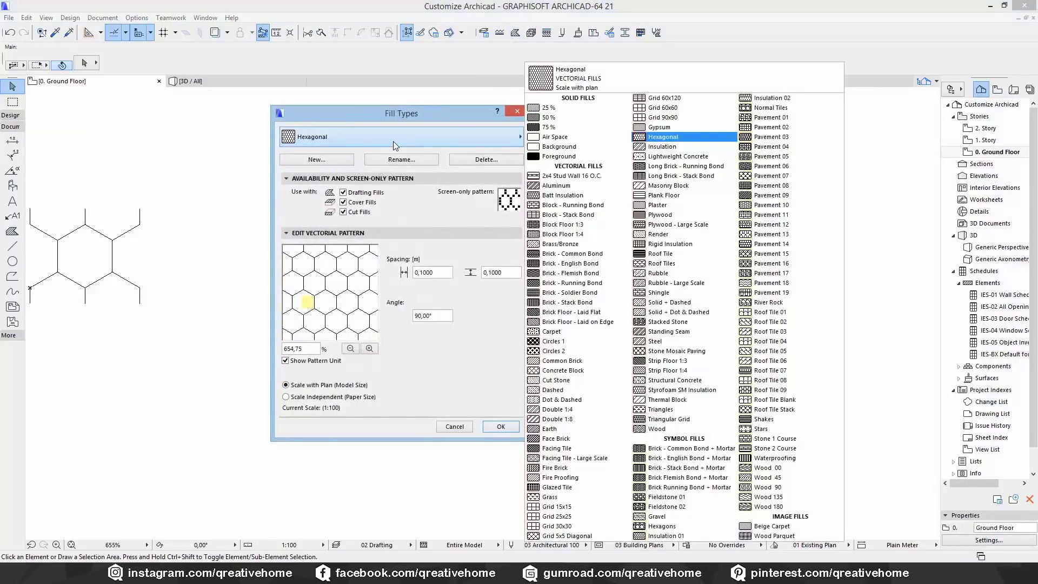
pyautogui.press('Return')
pyautogui.click(340, 161)
pyautogui.click(574, 258)
pyautogui.click(322, 248)
# Step: Load the Stone 02 b GS texture from the Surface Catalog 21 library and edit the image width
pyautogui.doubleClick(476, 193)
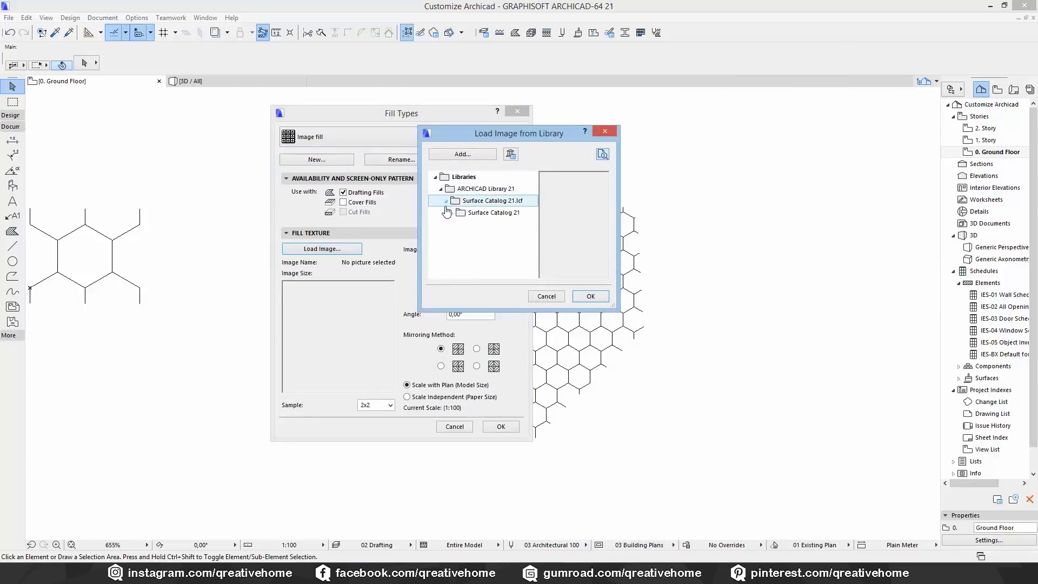
pyautogui.doubleClick(493, 206)
pyautogui.doubleClick(498, 248)
pyautogui.scroll(-3, 505, 240)
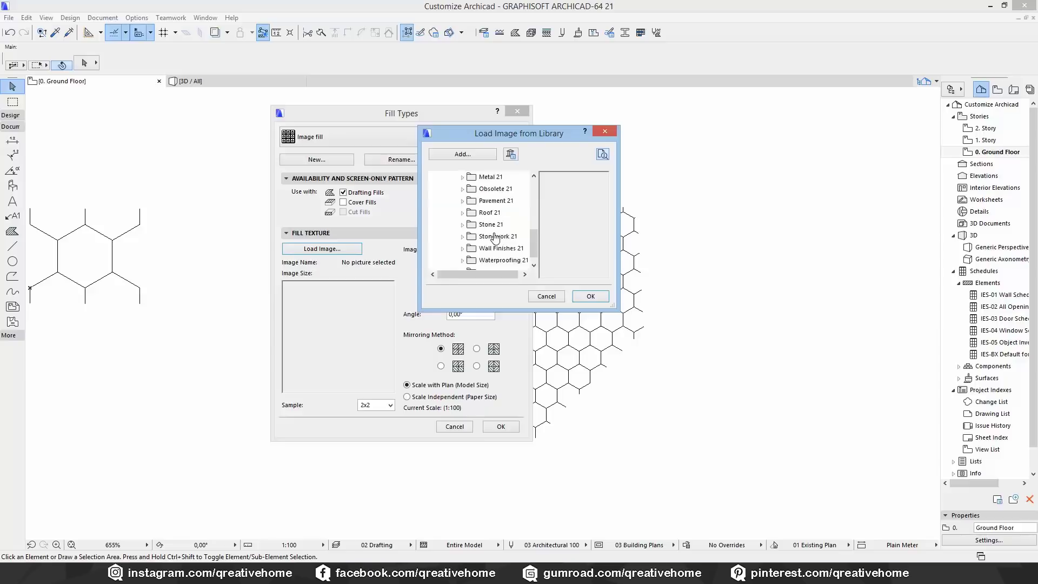
pyautogui.click(508, 236)
pyautogui.scroll(-5, 508, 238)
pyautogui.click(507, 223)
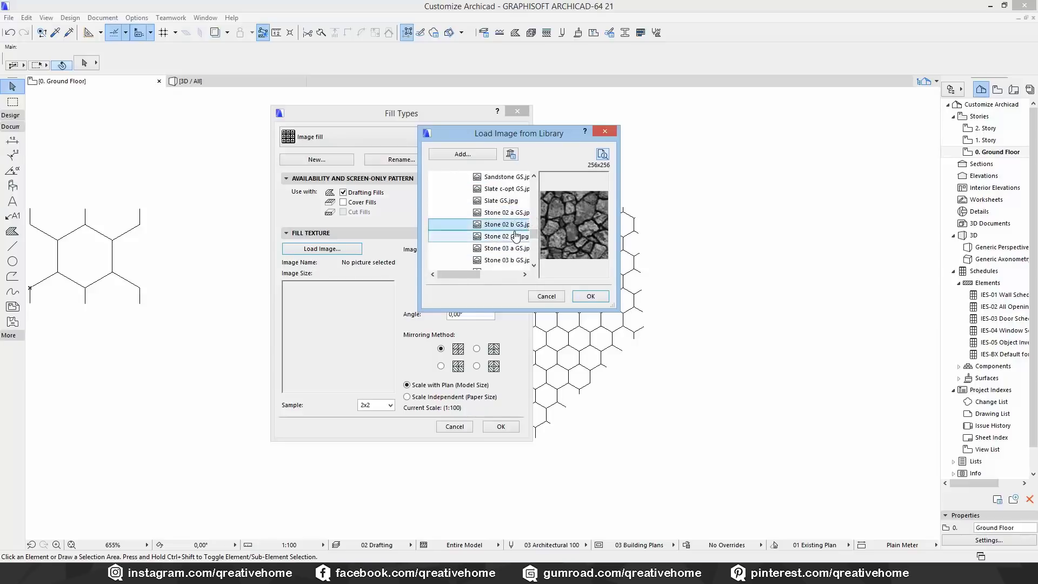
pyautogui.click(590, 295)
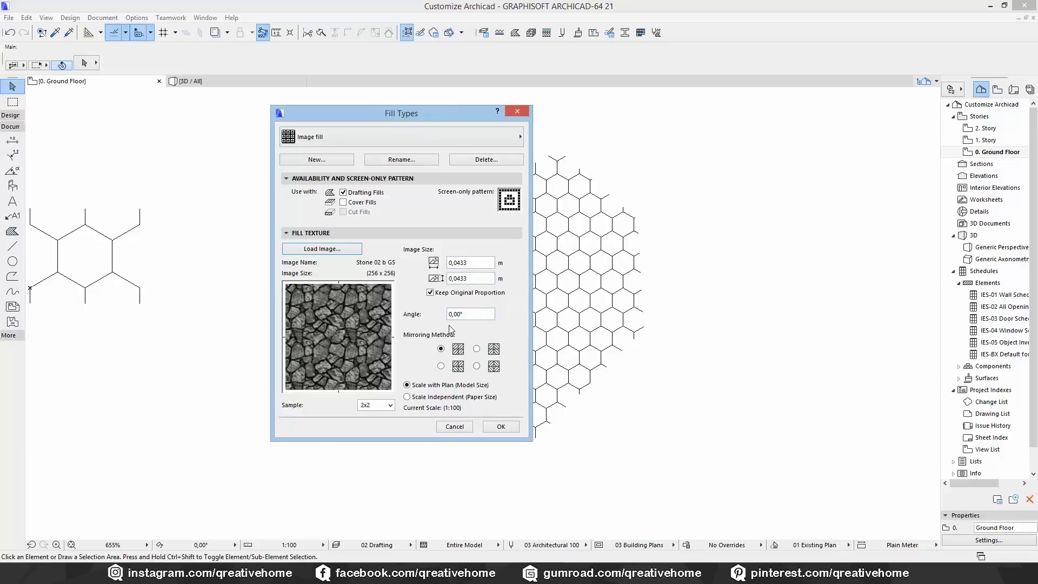
pyautogui.doubleClick(458, 263)
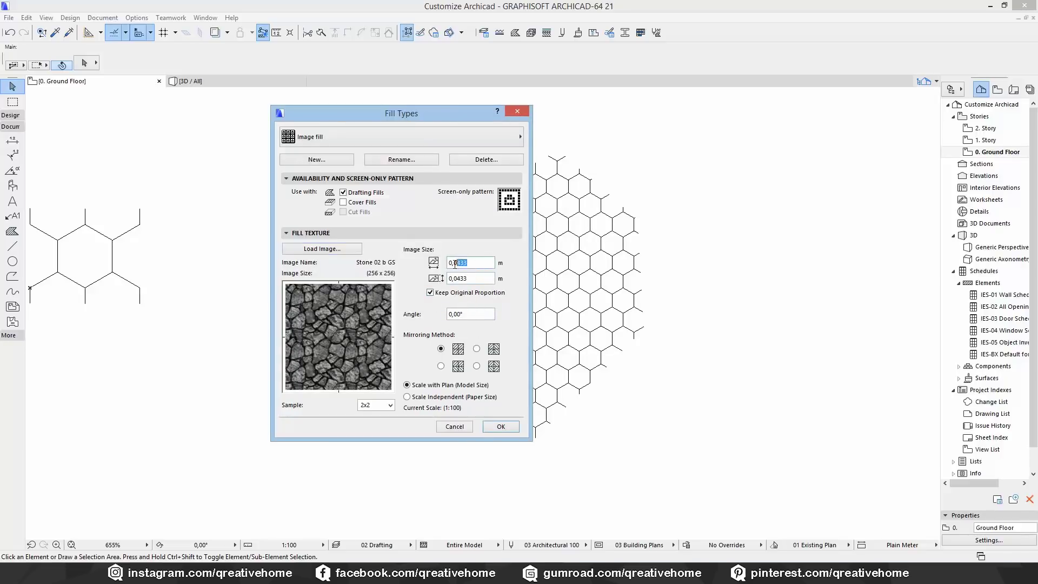